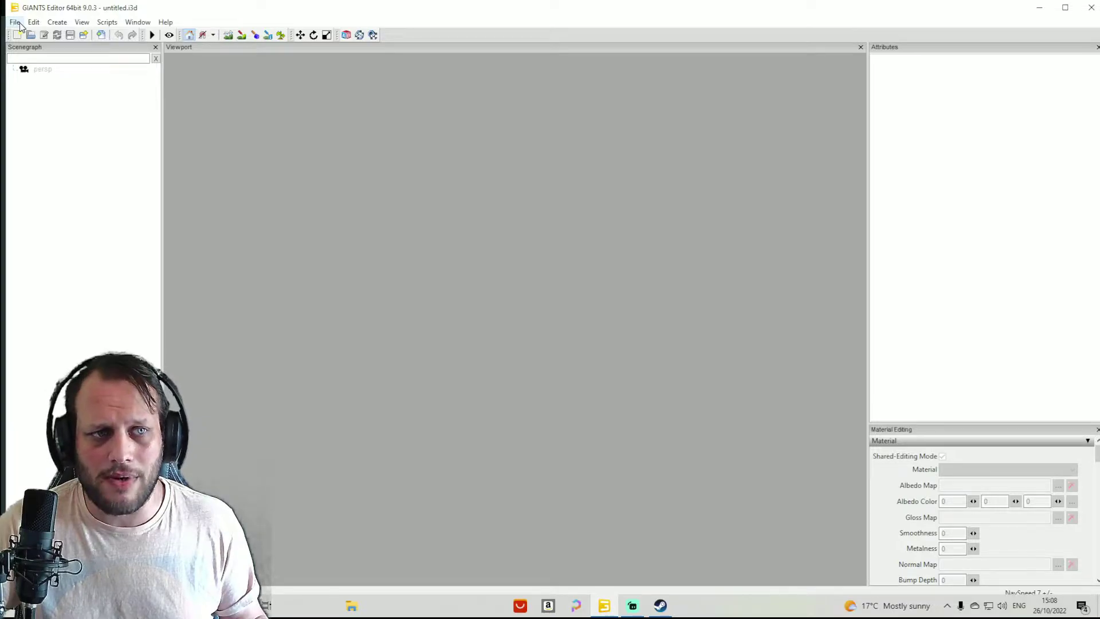
Open GIANTS Editor's Preferences dialog from the File menu.
{"action": "left_click", "coordinate": [16, 23]}
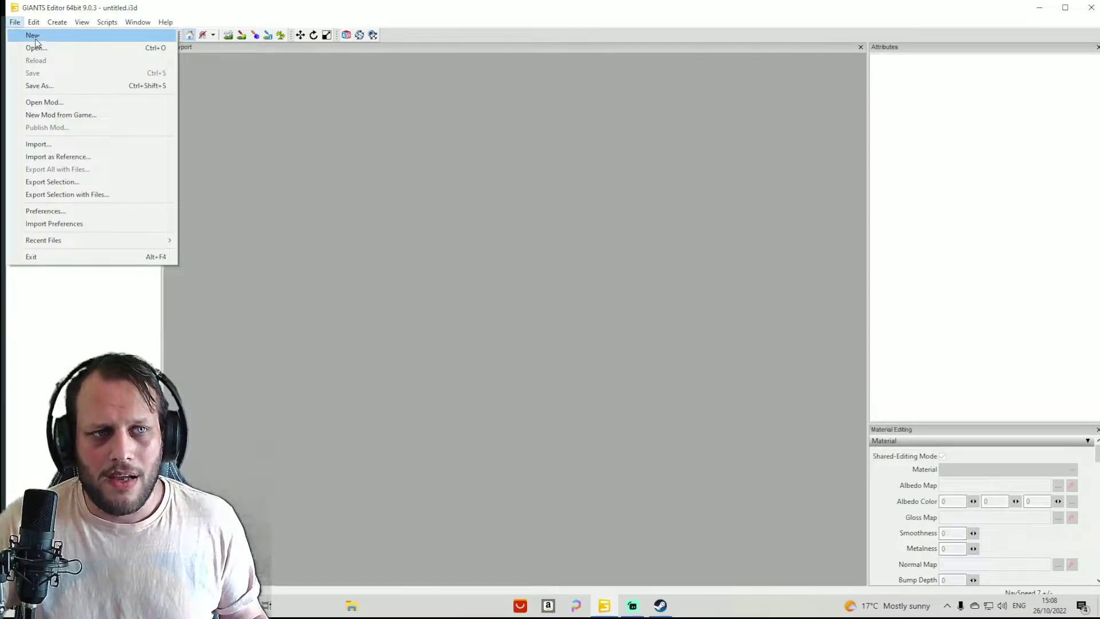
{"action": "left_click", "coordinate": [54, 211]}
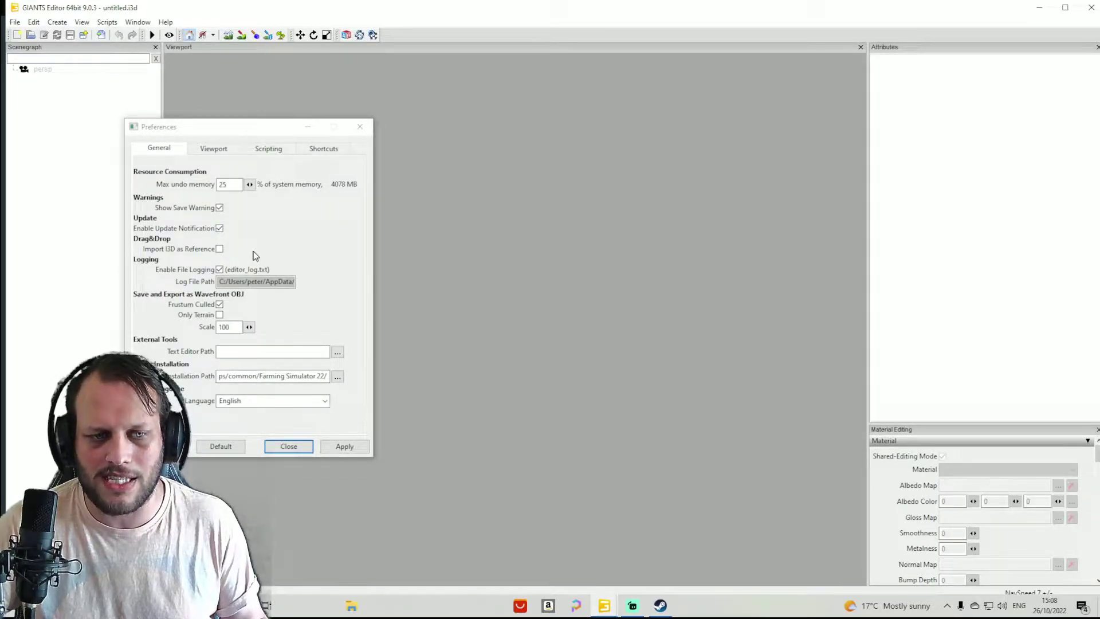
Move and enlarge the Preferences window so it sits near the screen centre.
{"action": "left_click_drag", "start_coordinate": [202, 128], "coordinate": [538, 107]}
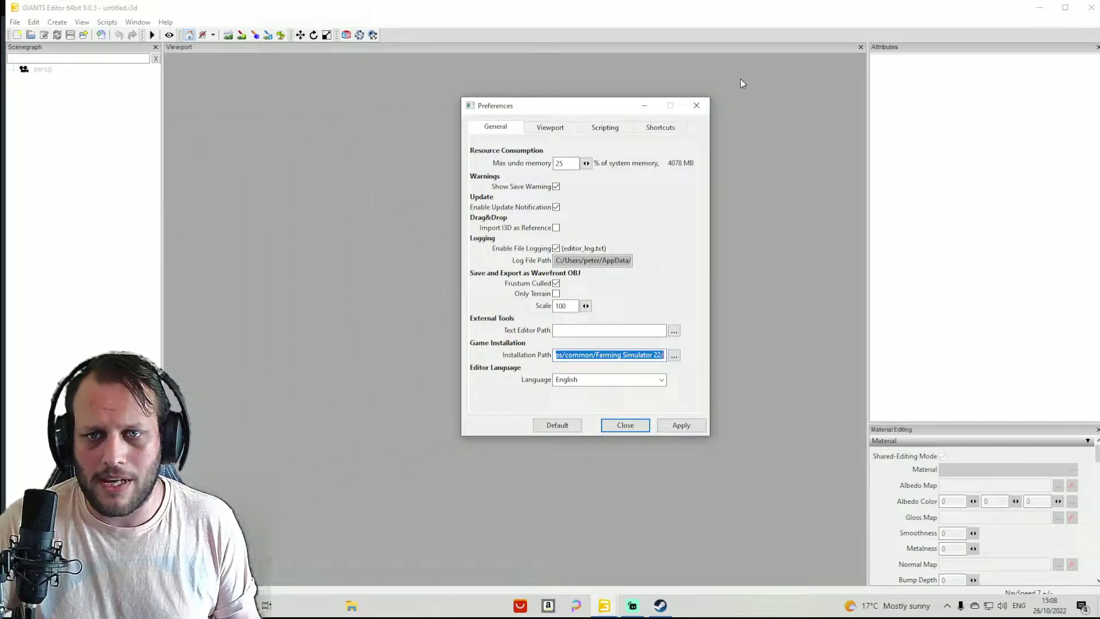
{"action": "left_click_drag", "start_coordinate": [461, 98], "coordinate": [409, 98]}
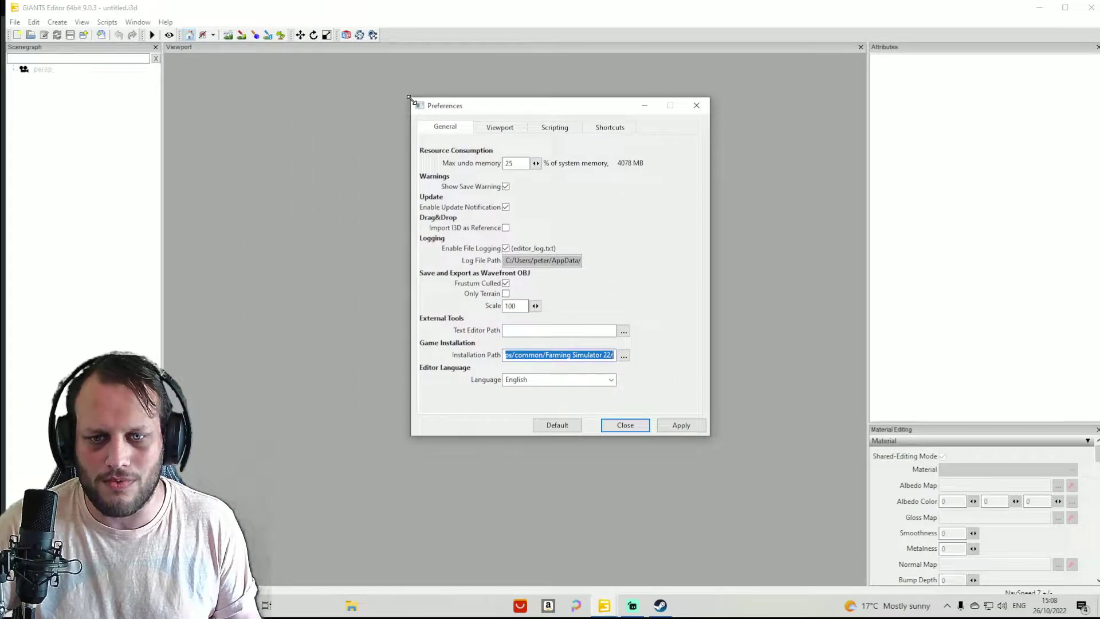
{"action": "left_click_drag", "start_coordinate": [515, 107], "coordinate": [481, 158]}
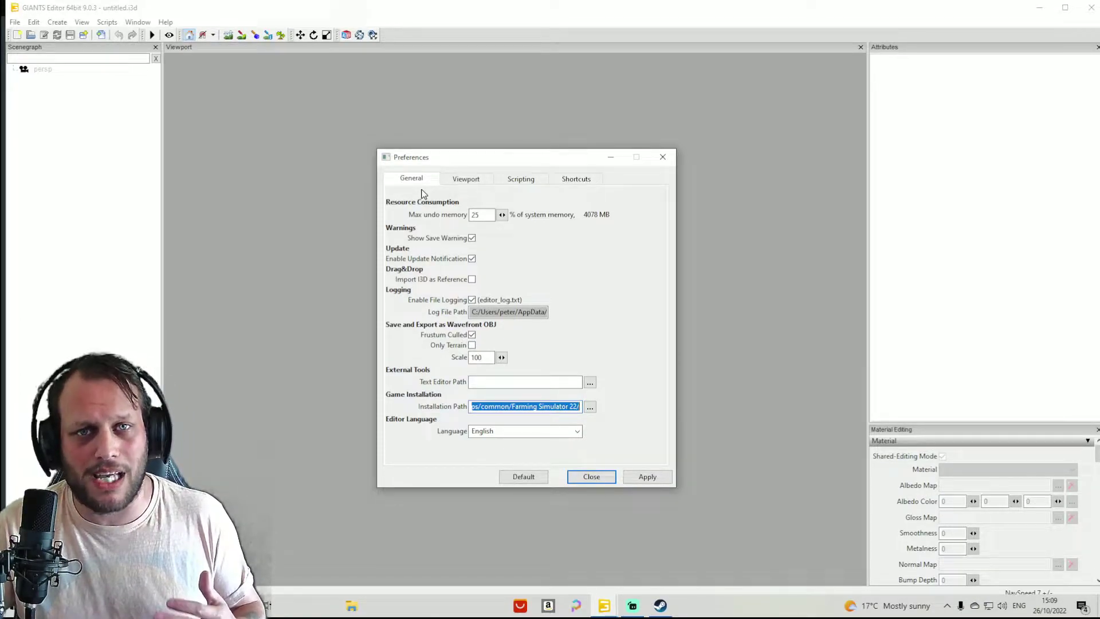
Clear the installation path selection and shift the Preferences window lower and right.
{"action": "left_click", "coordinate": [502, 409]}
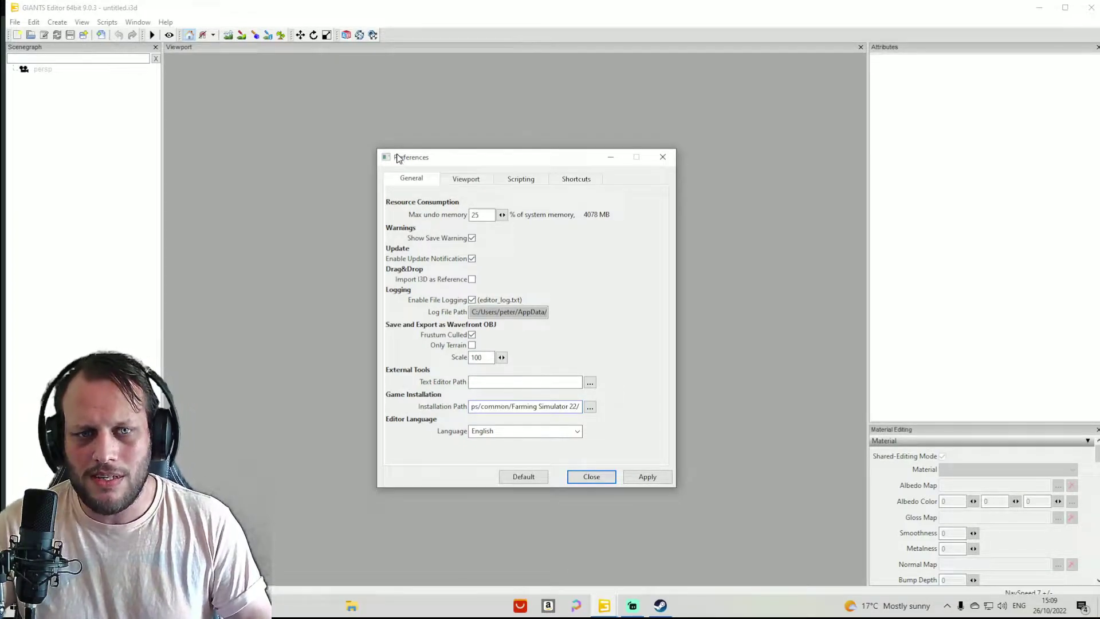
{"action": "left_click_drag", "start_coordinate": [451, 158], "coordinate": [463, 116]}
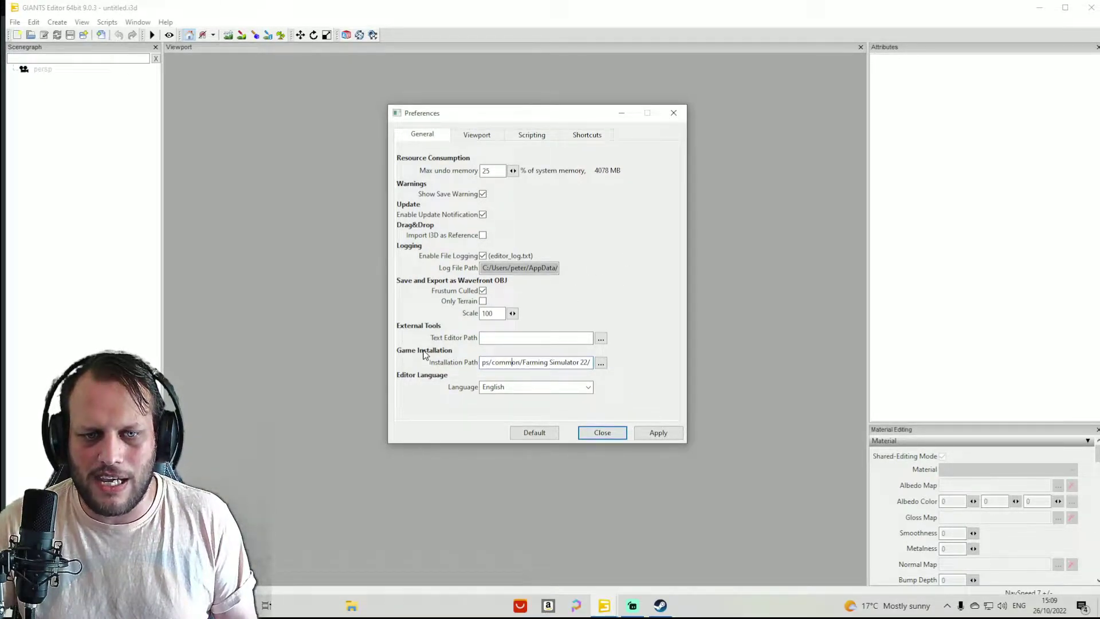
{"action": "left_click_drag", "start_coordinate": [533, 113], "coordinate": [617, 192]}
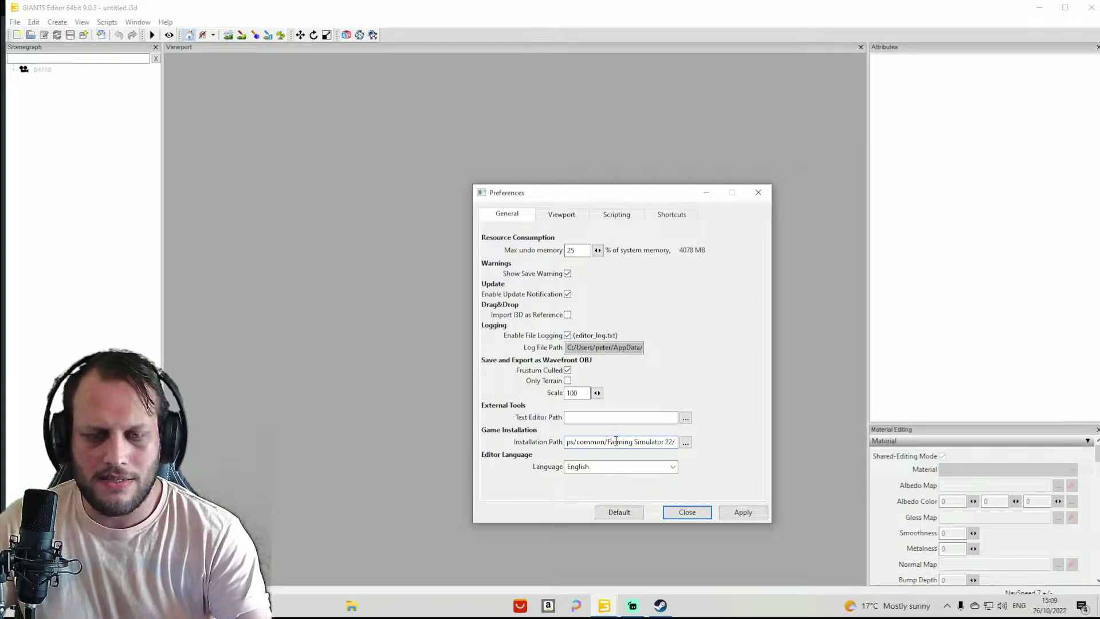
Select sections of the installation path to read D:/SteamLibrary through Farming Simulator 22/.
{"action": "key", "text": "Left"}
{"action": "key", "text": "Left"}
{"action": "key", "text": "Left"}
{"action": "key", "text": "Left"}
{"action": "key", "text": "Left"}
{"action": "key", "text": "Left"}
{"action": "key", "text": "Left"}
{"action": "key", "text": "Left"}
{"action": "key", "text": "Left"}
{"action": "key", "text": "Left"}
{"action": "key", "text": "Left"}
{"action": "key", "text": "Left"}
{"action": "key", "text": "Left"}
{"action": "key", "text": "Left"}
{"action": "key", "text": "Left"}
{"action": "key", "text": "Left"}
{"action": "key", "text": "Left"}
{"action": "key", "text": "Left"}
{"action": "key", "text": "Left"}
{"action": "key", "text": "Left"}
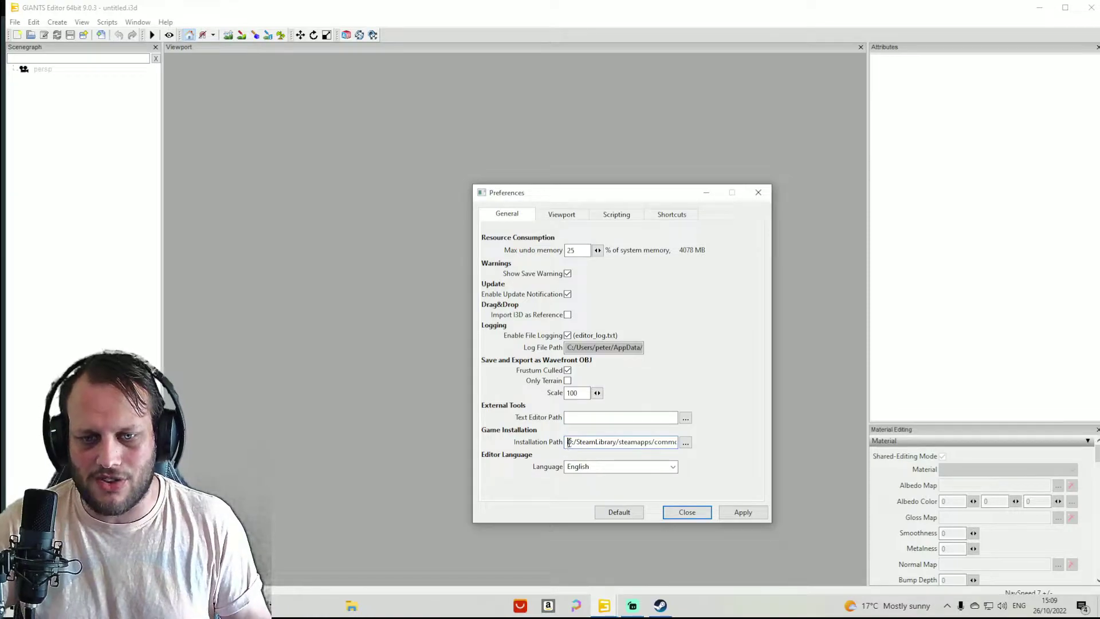
{"action": "left_click_drag", "start_coordinate": [568, 442], "coordinate": [685, 442]}
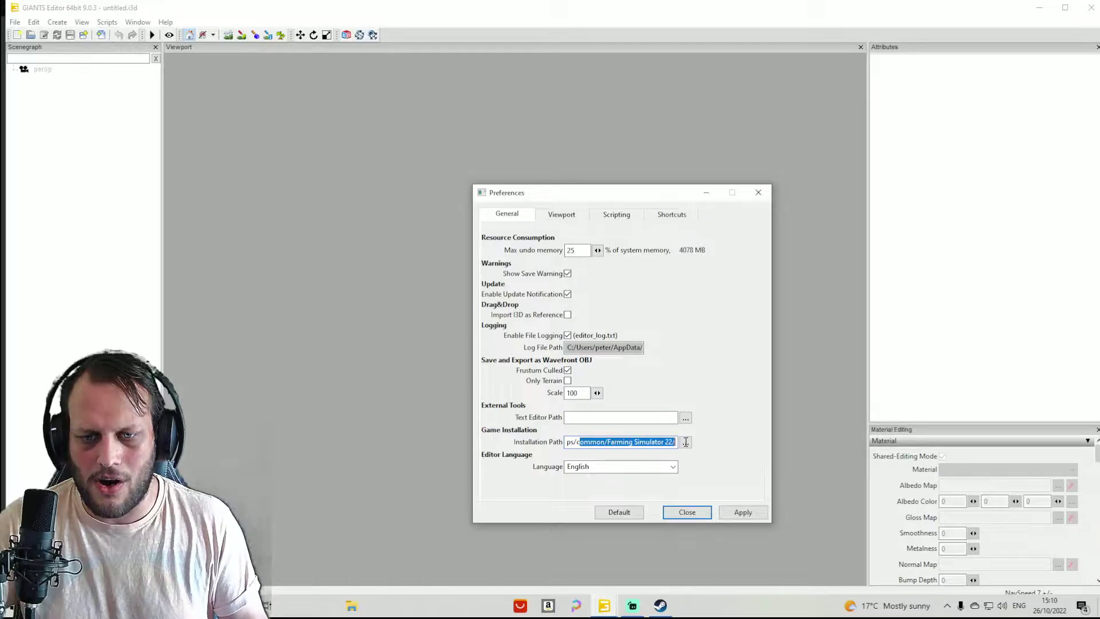
{"action": "left_click", "coordinate": [606, 442]}
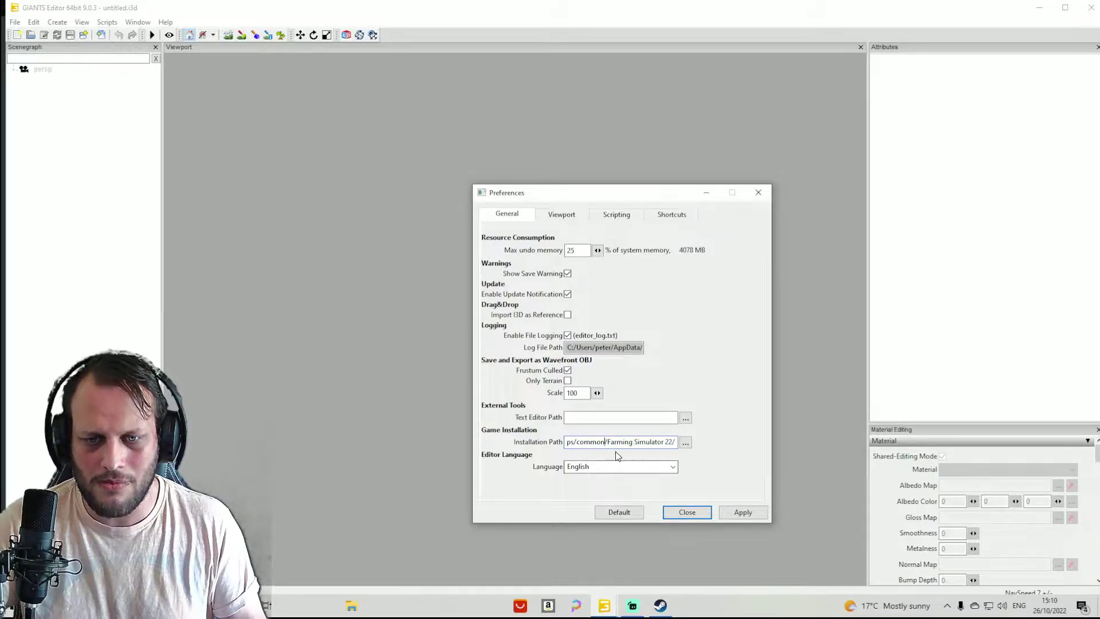
{"action": "left_click_drag", "start_coordinate": [606, 442], "coordinate": [689, 432]}
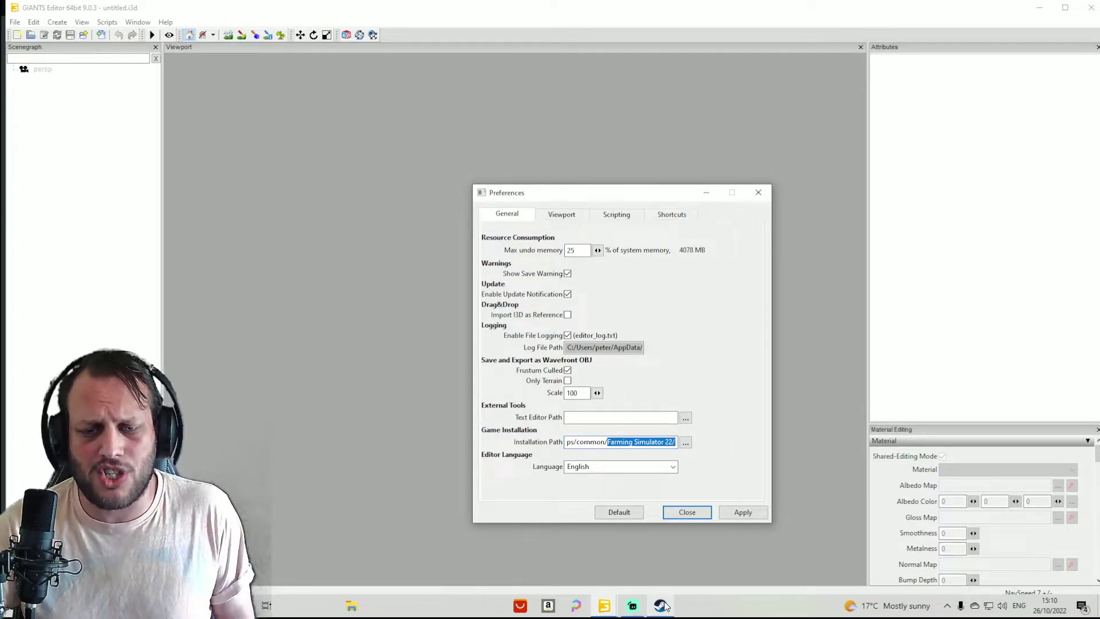
{"action": "mouse_move", "coordinate": [665, 606]}
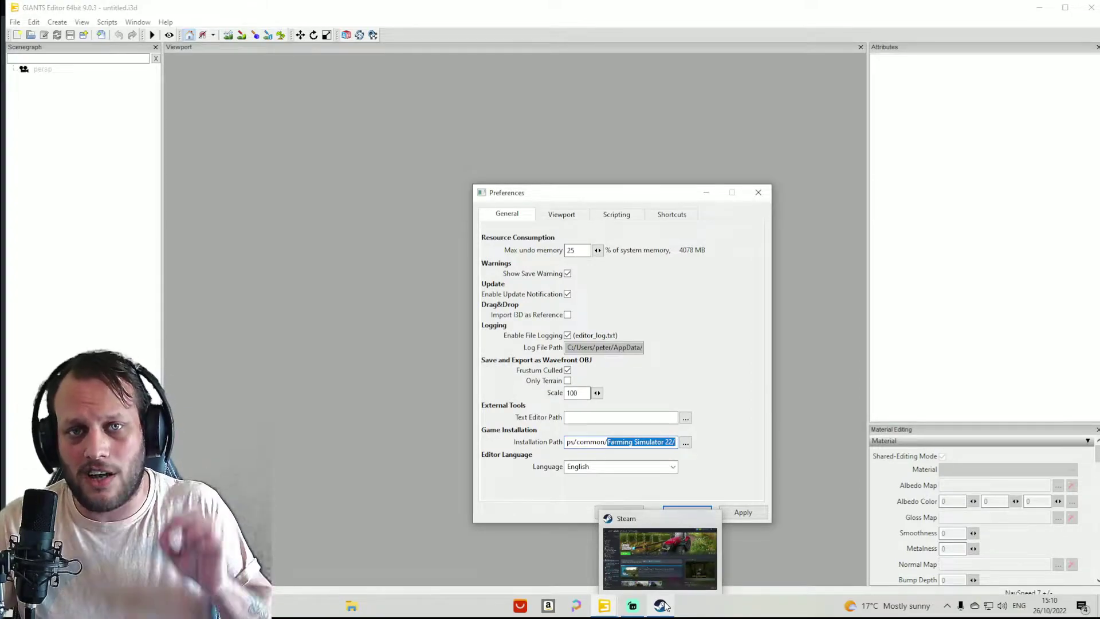
Switch to Steam's library showing the Farming Simulator 22 page and its Patch 1.8.1 update.
{"action": "left_click", "coordinate": [662, 606]}
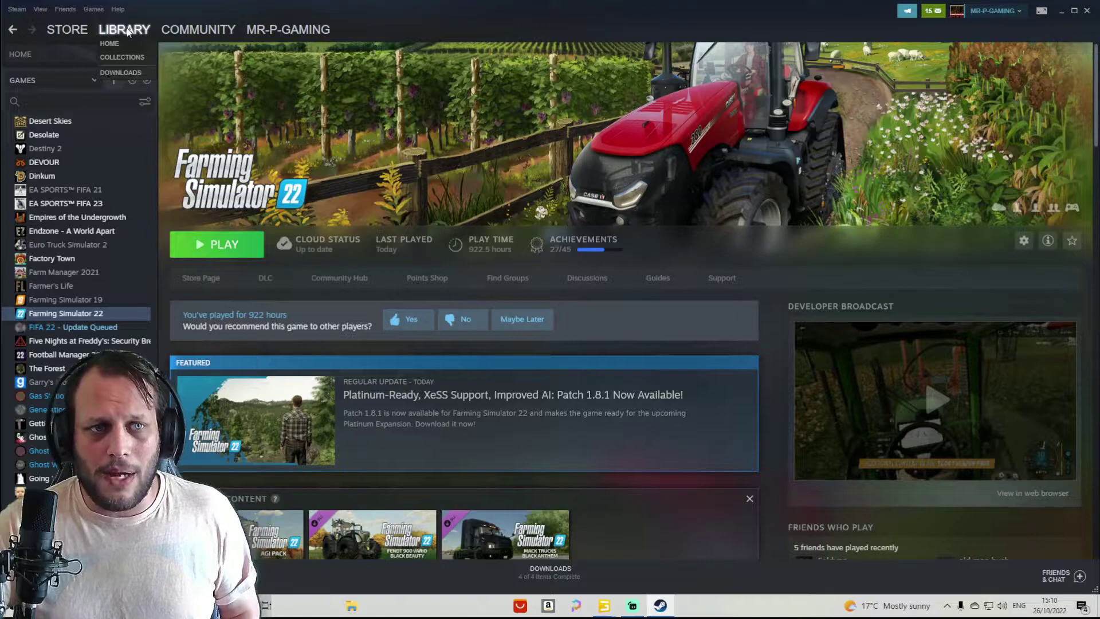
{"action": "mouse_move", "coordinate": [124, 32]}
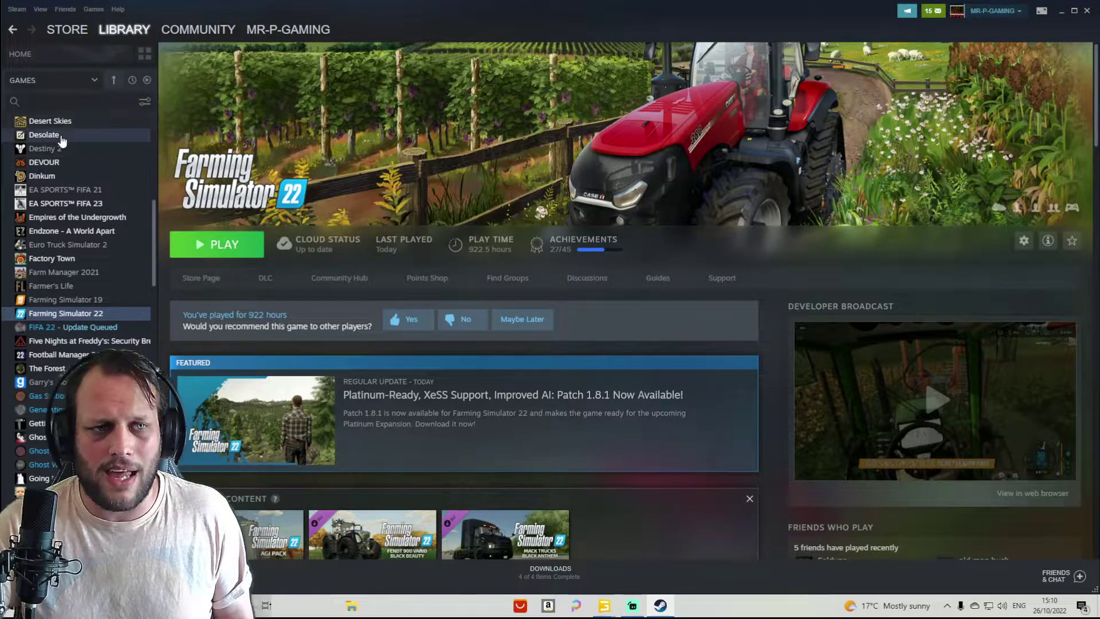
{"action": "scroll", "coordinate": [61, 176], "scroll_direction": "down", "scroll_amount": 3}
{"action": "scroll", "coordinate": [61, 176], "scroll_direction": "up", "scroll_amount": 3}
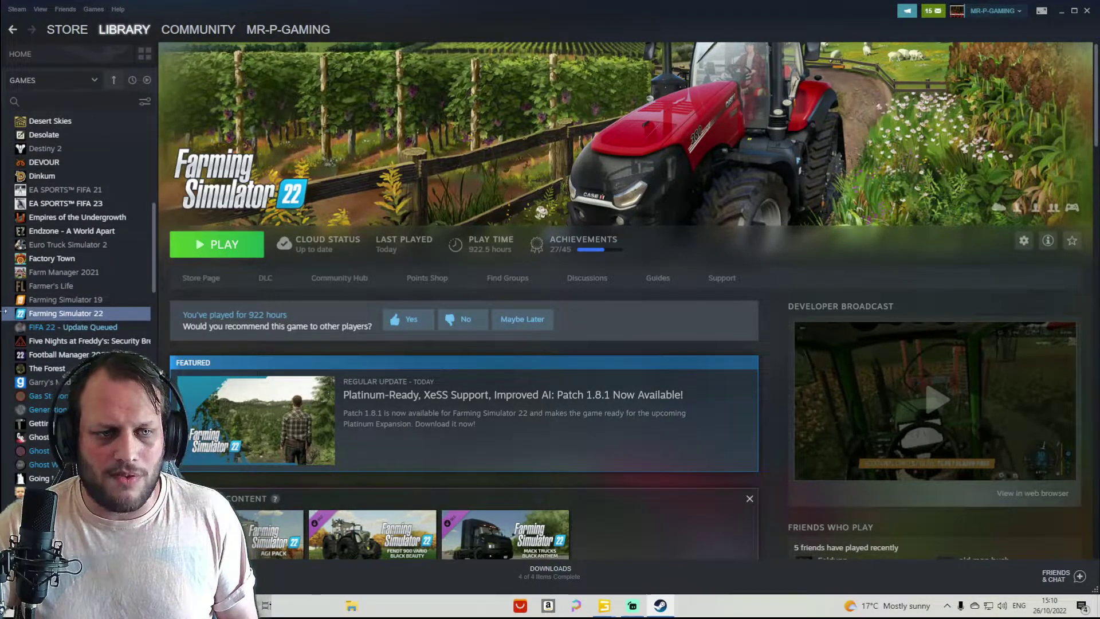
Open Farming Simulator 22's Properties from its library context menu and reposition the dialog.
{"action": "right_click", "coordinate": [69, 316]}
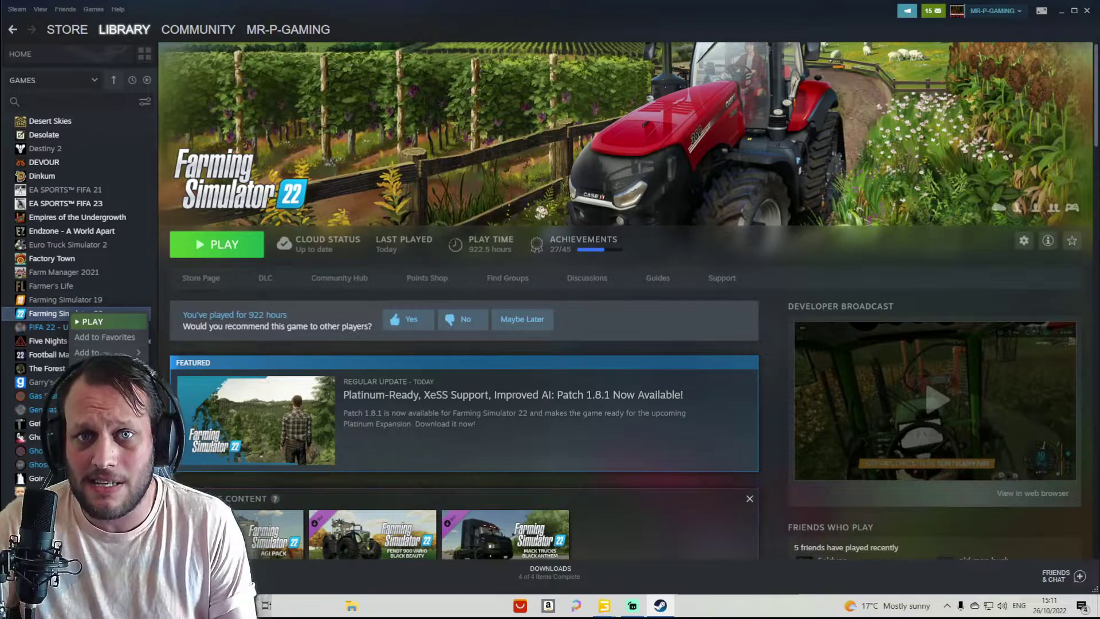
{"action": "left_click", "coordinate": [97, 383]}
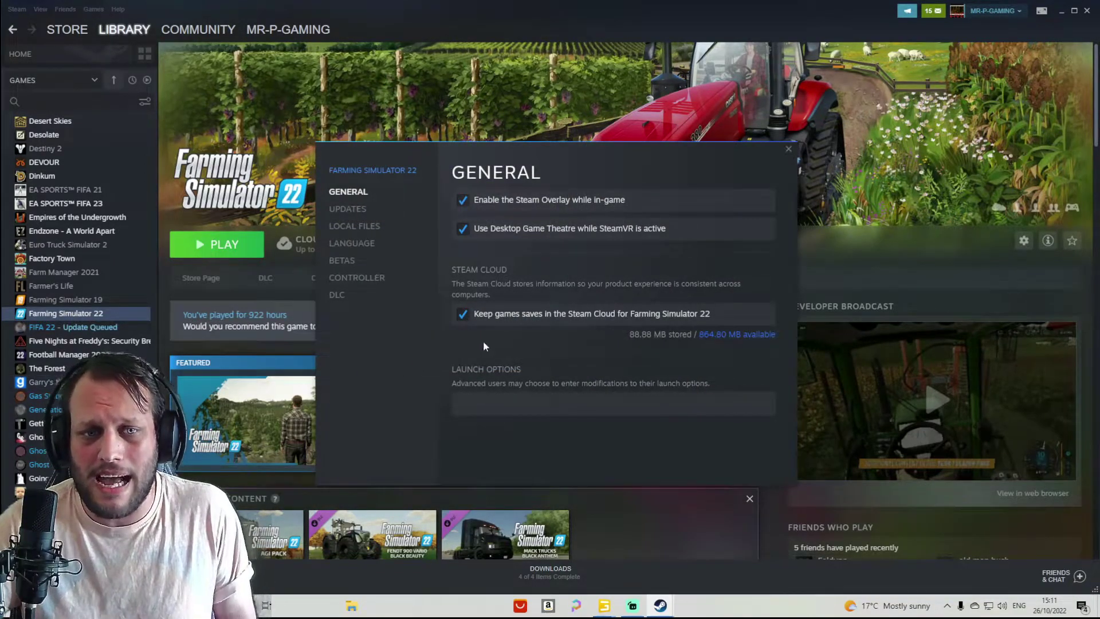
{"action": "left_click_drag", "start_coordinate": [589, 162], "coordinate": [641, 103]}
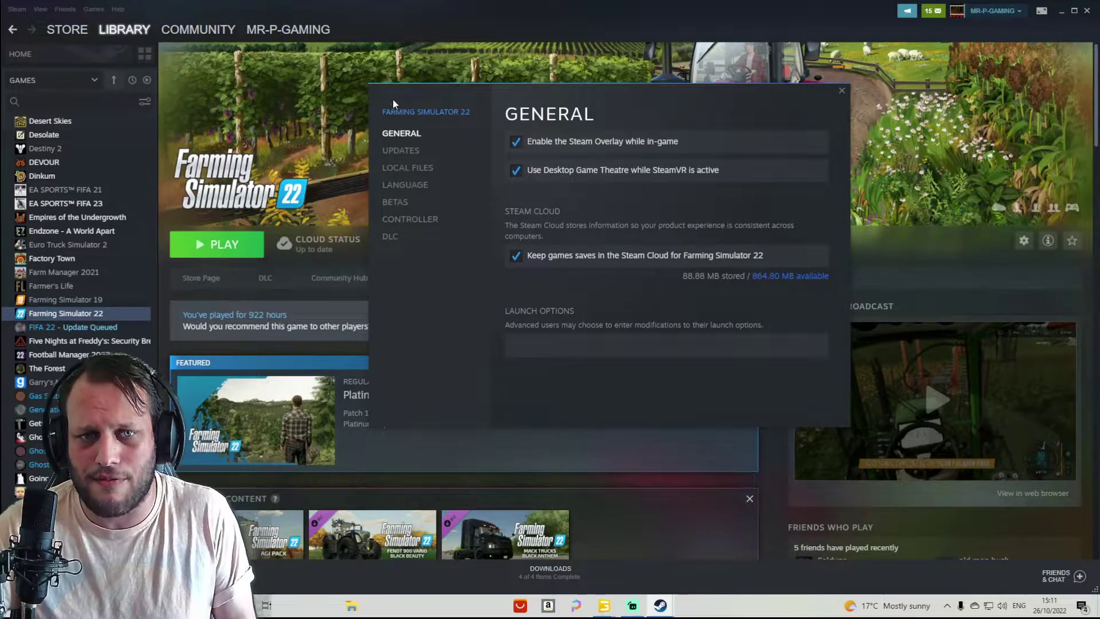
{"action": "left_click_drag", "start_coordinate": [619, 103], "coordinate": [670, 120]}
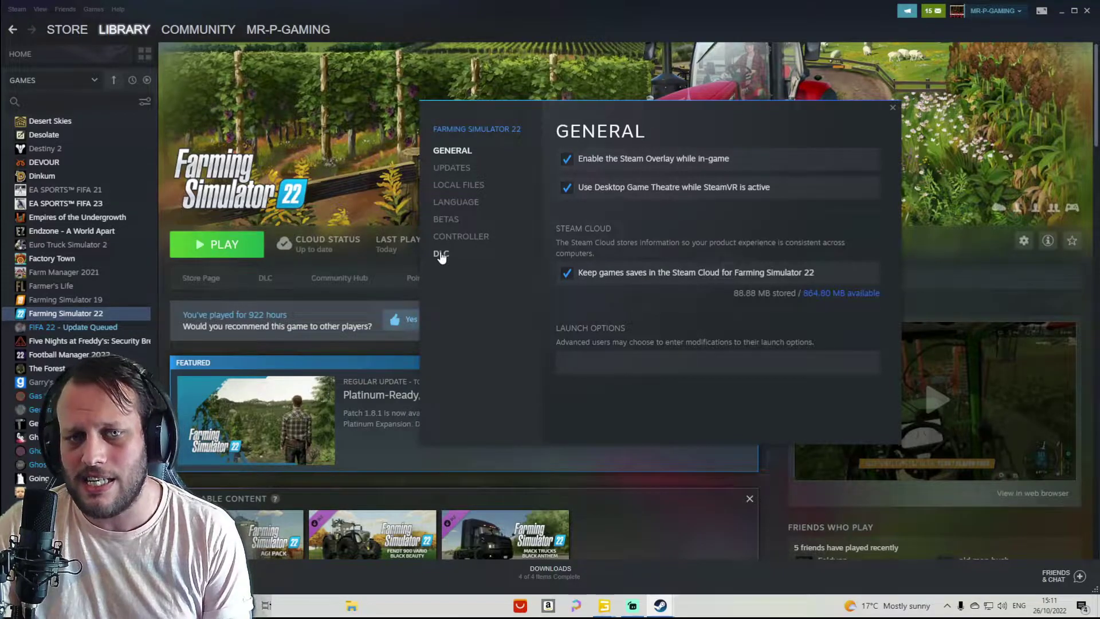
Show the Local Files page listing 26.37 GB on New Volume (D:).
{"action": "left_click", "coordinate": [471, 186]}
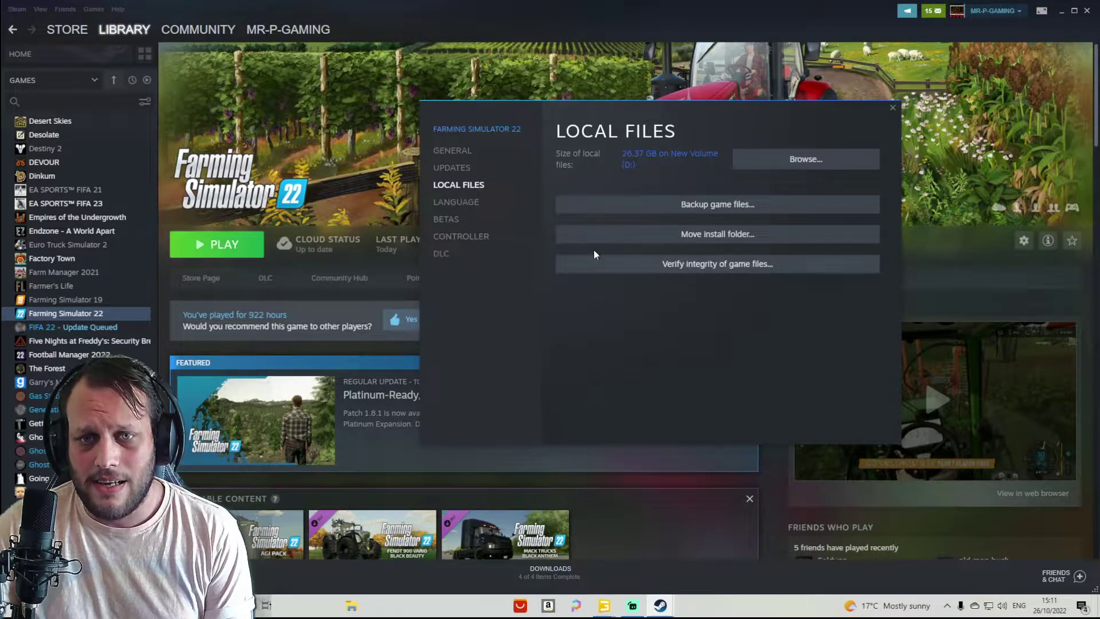